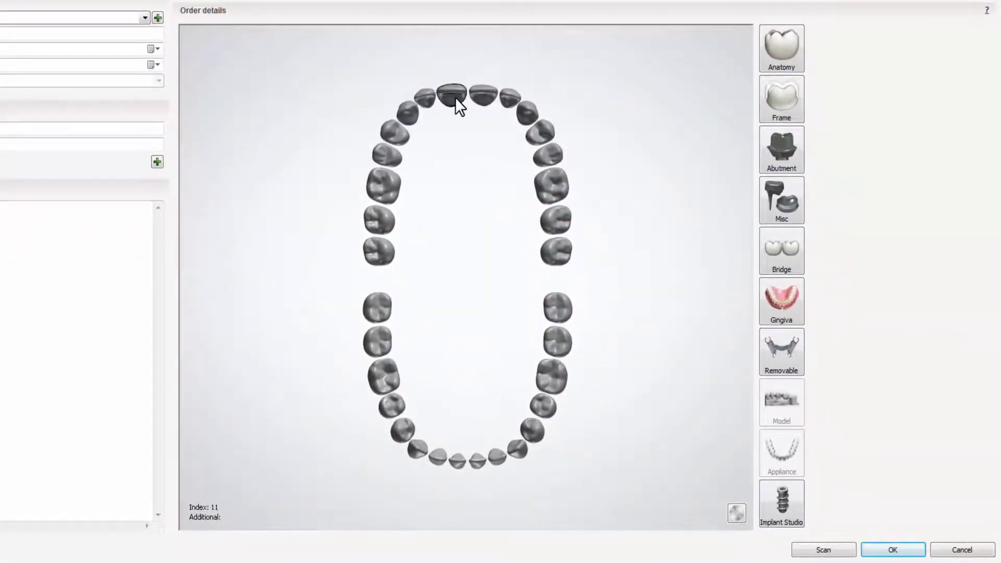
Add an anatomy crown on tooth 11 with material e.max CAD HT and color A2
click(455, 97)
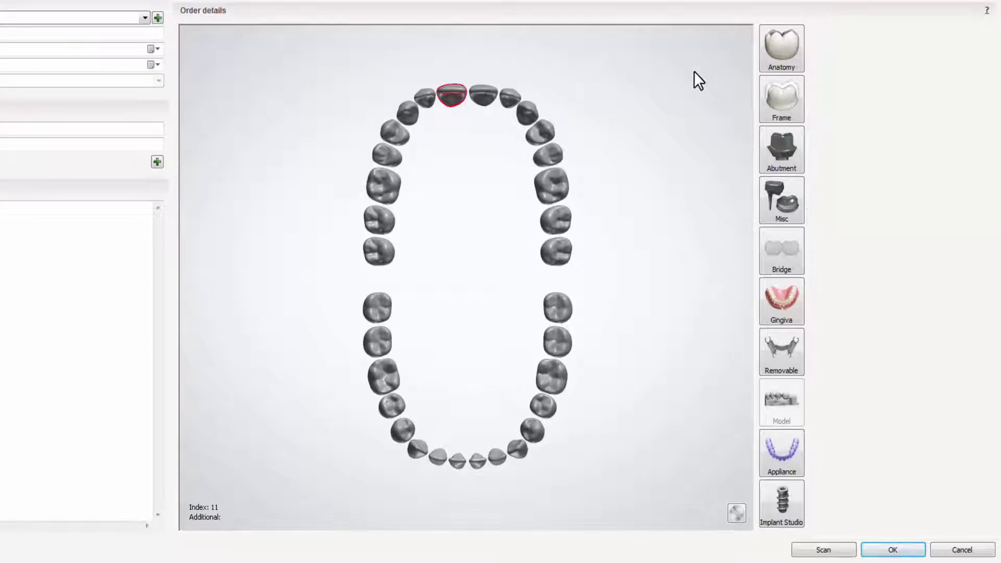
click(770, 61)
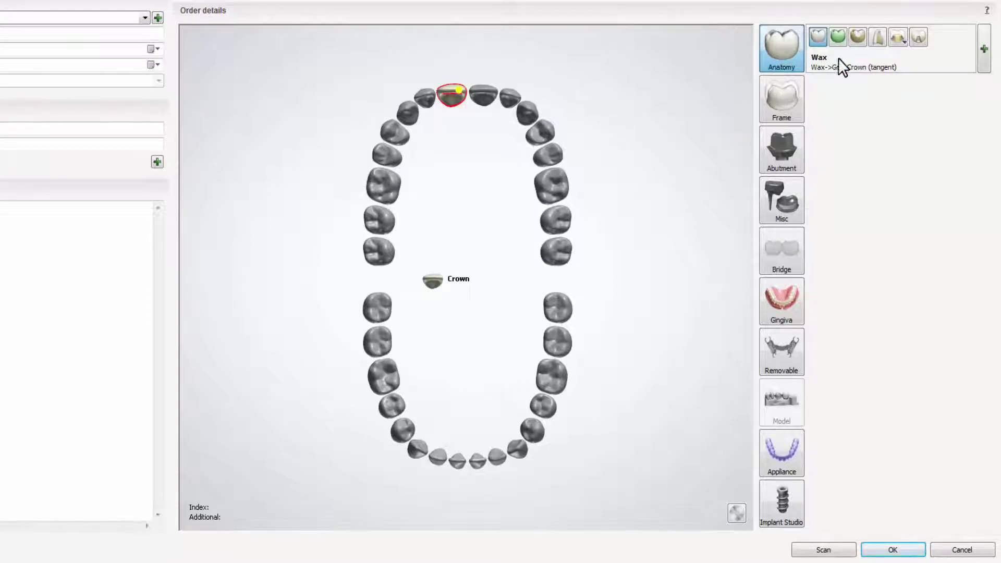
mouse_move(970, 56)
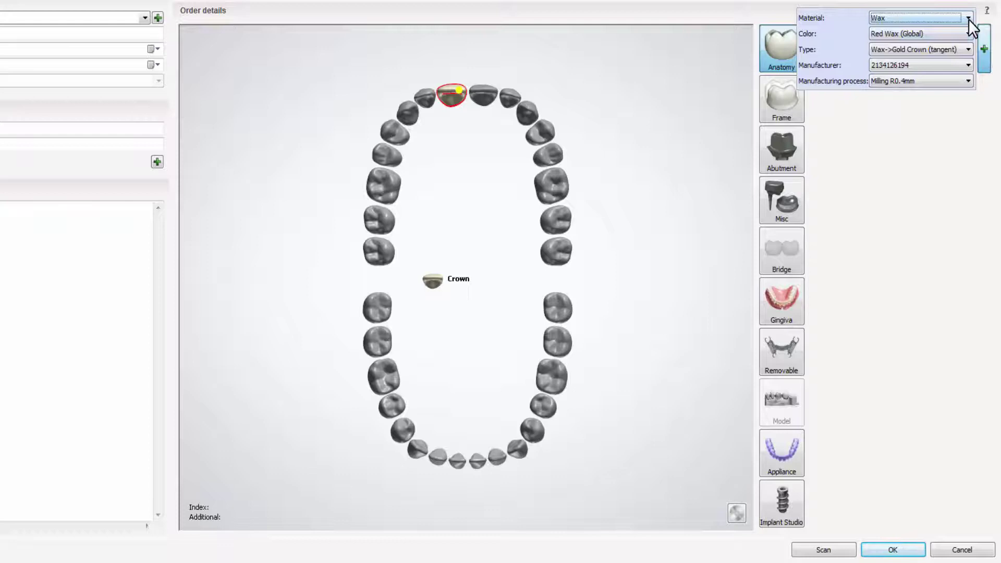
click(969, 19)
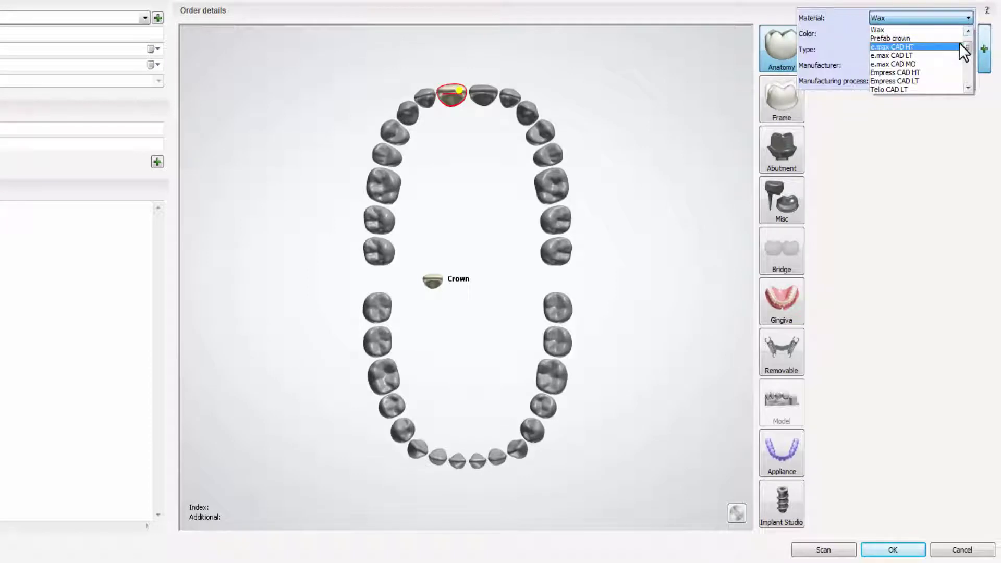
click(960, 44)
click(968, 34)
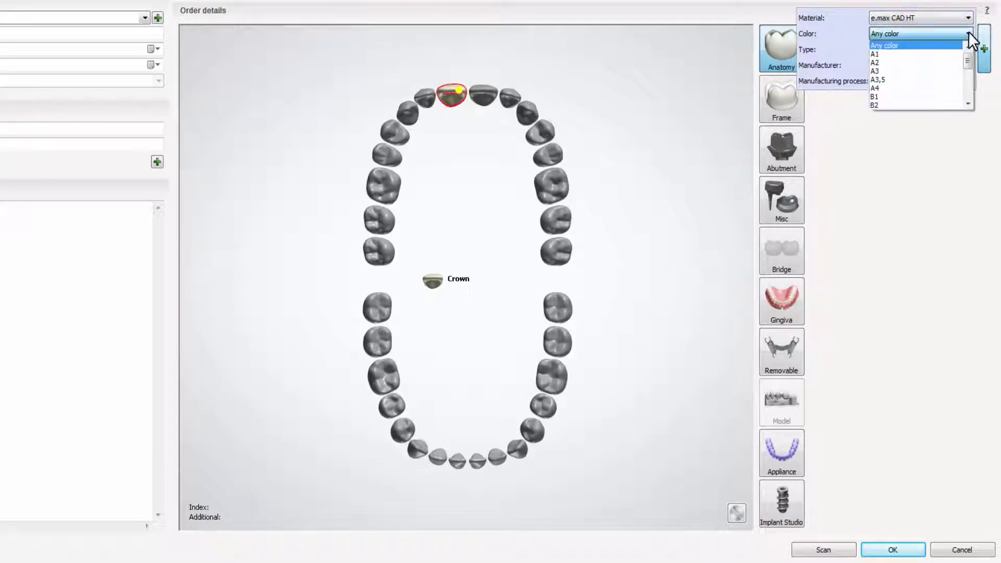
click(932, 62)
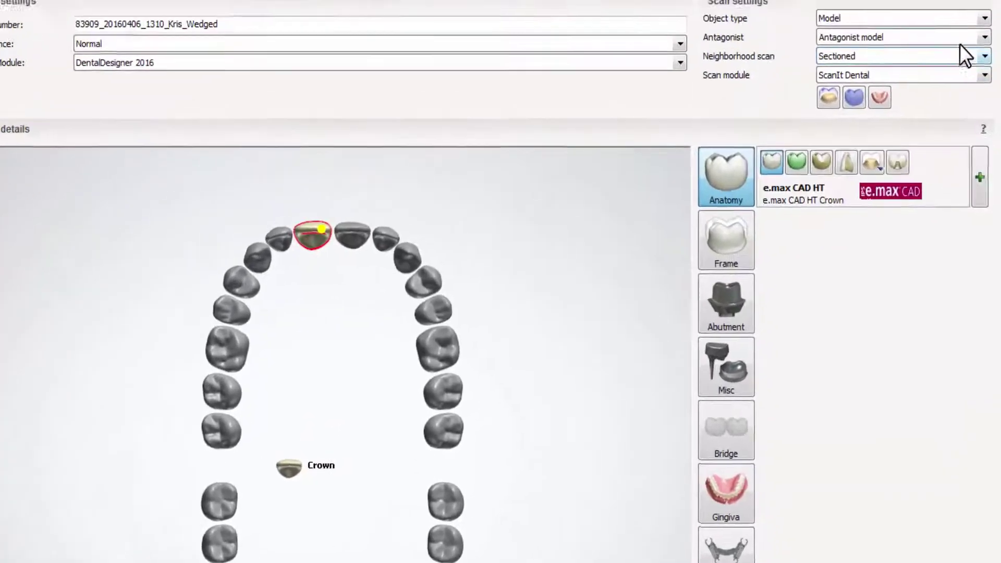
Set the scan object type to Impression with an Anterior triple tray and start the scan
click(983, 19)
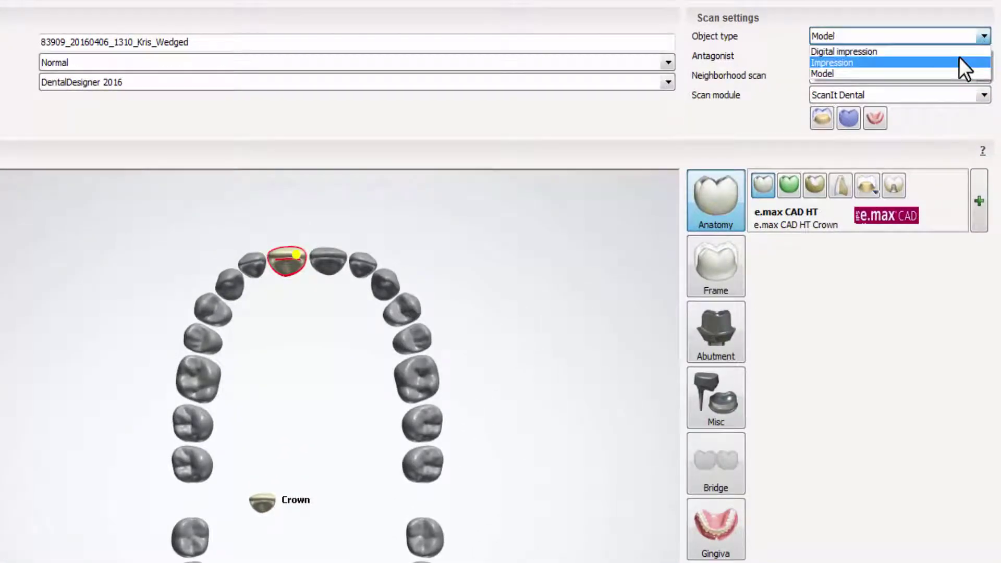
click(961, 68)
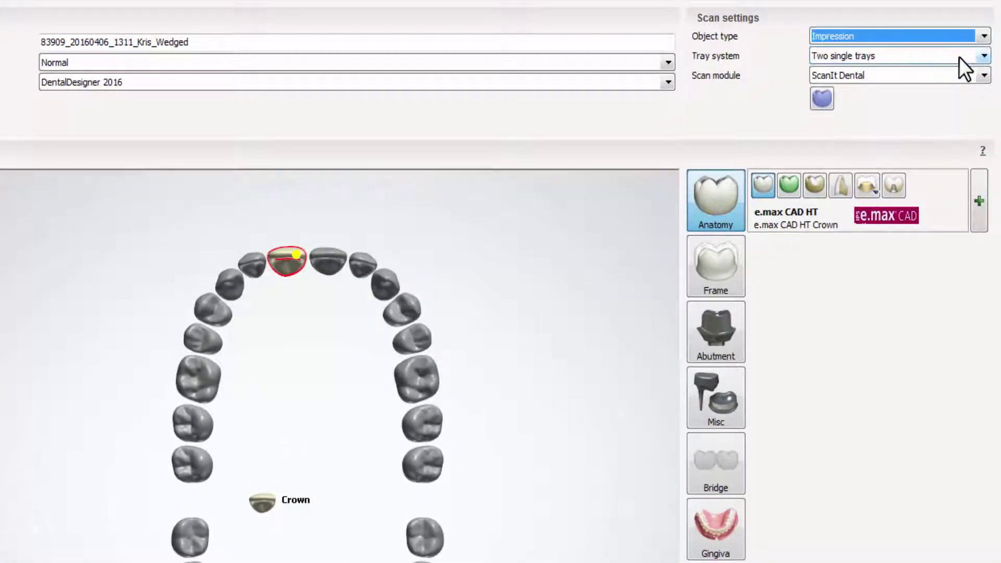
click(983, 56)
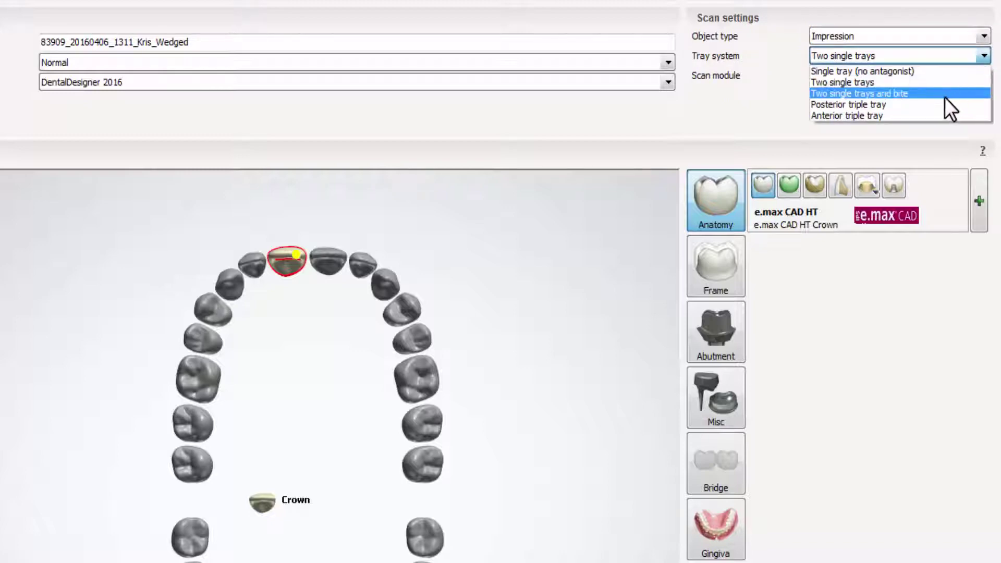
click(933, 115)
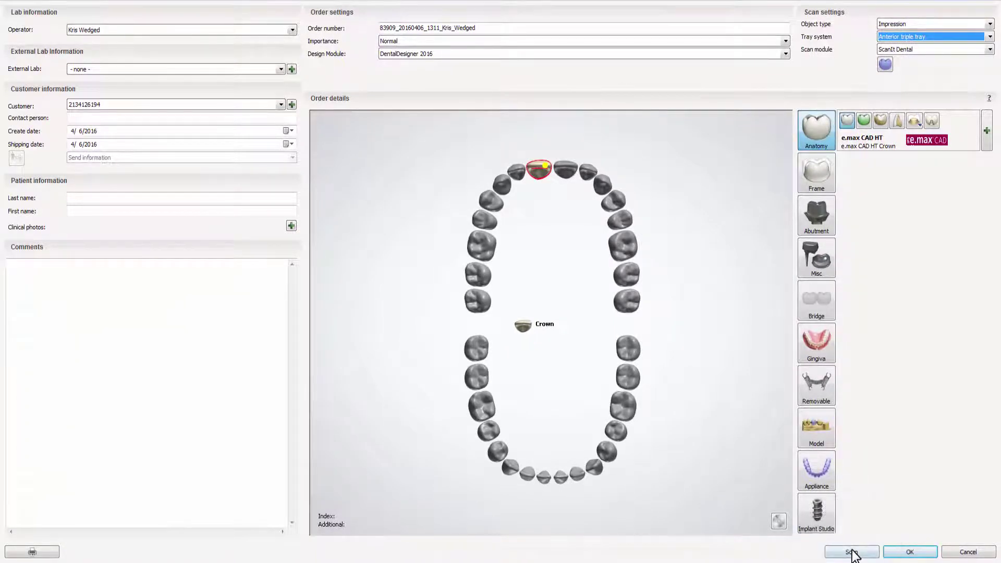
click(854, 553)
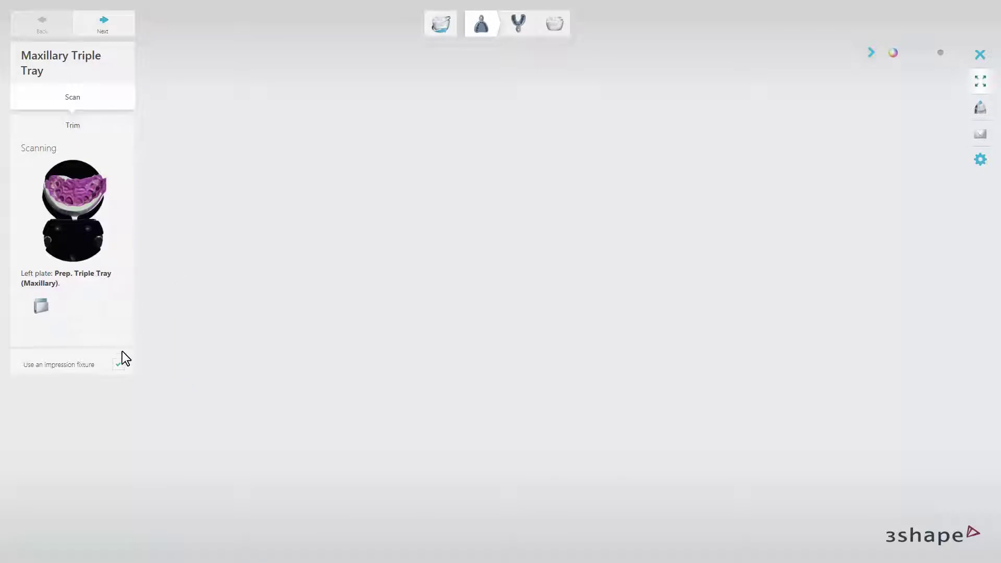
Scan the maxillary triple tray using an impression fixture and annotate tooth 11 on its buccal margin
click(119, 363)
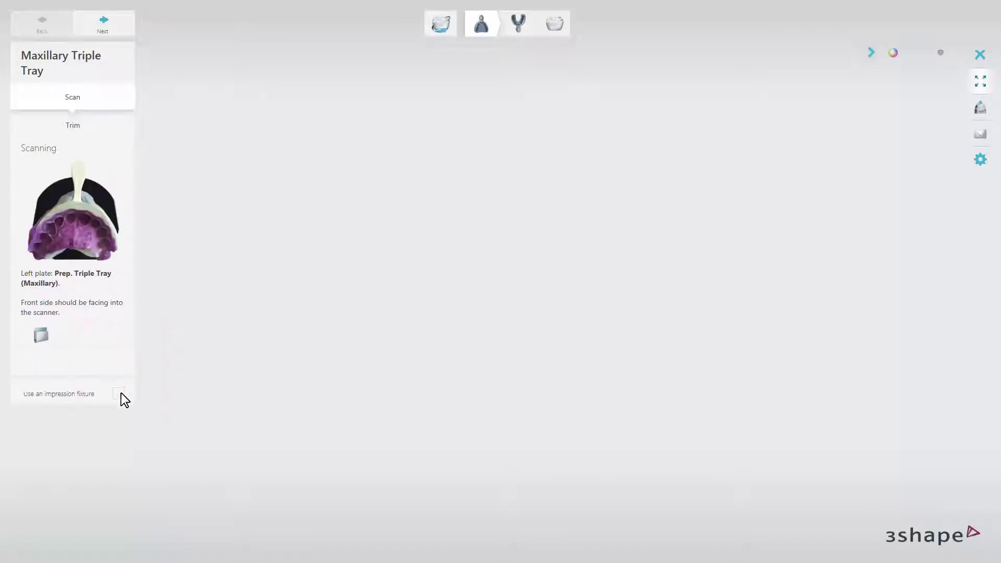
click(122, 393)
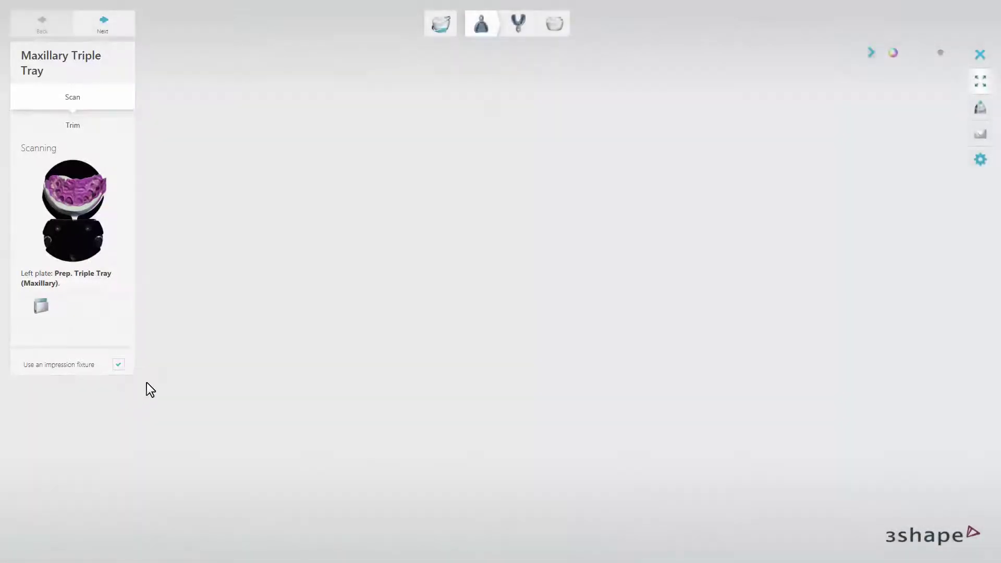
click(123, 24)
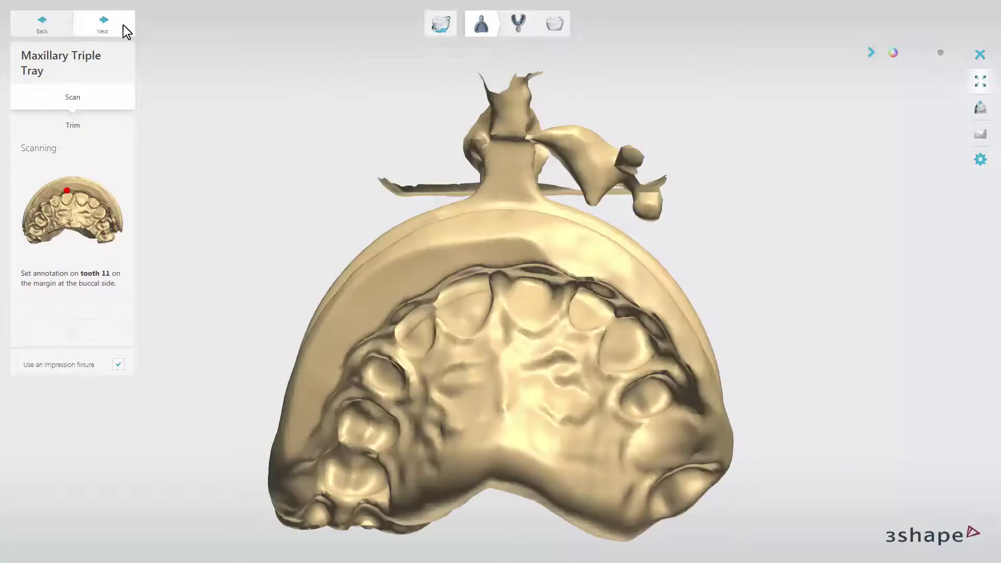
right_drag(508, 308, 542, 247)
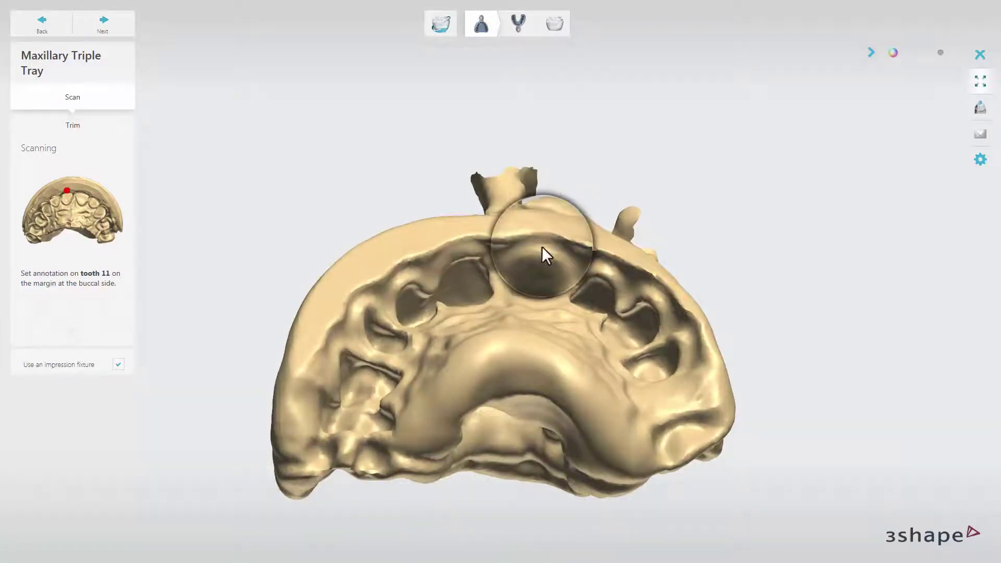
click(541, 247)
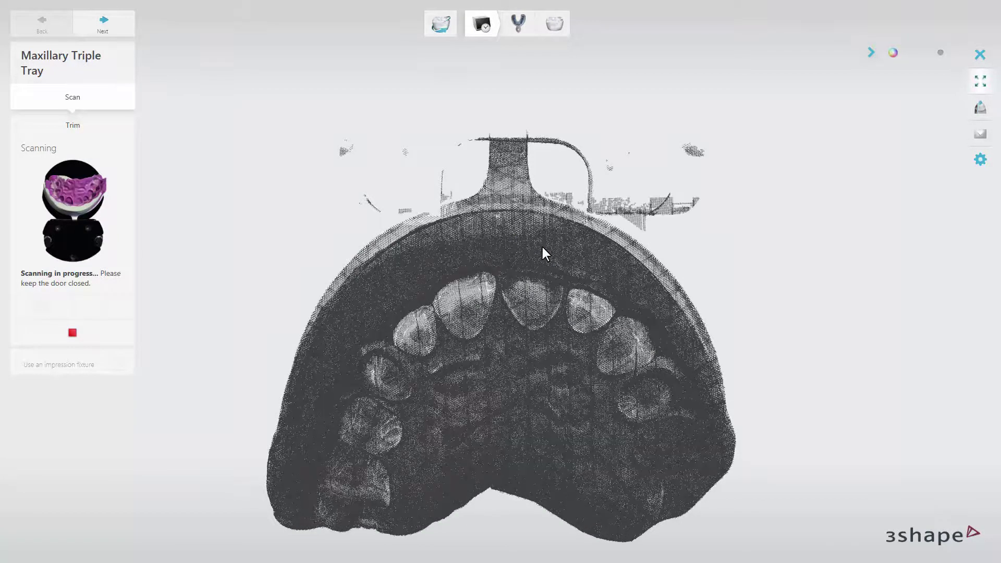
Mark the low-quality areas on the teeth beside tooth 11 with the 2.00 mm brush and rescan them adaptively
right_drag(556, 216, 439, 389)
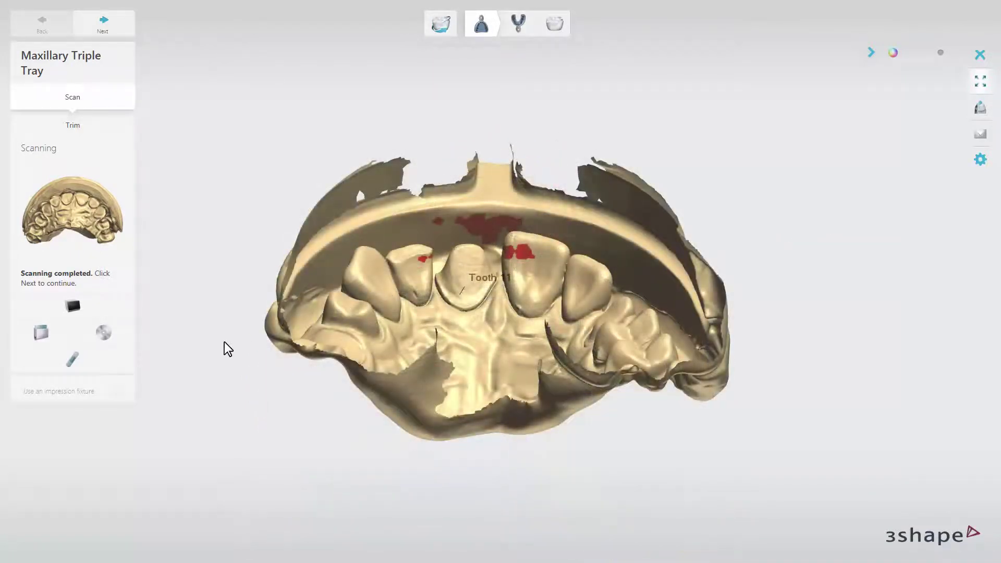
click(72, 365)
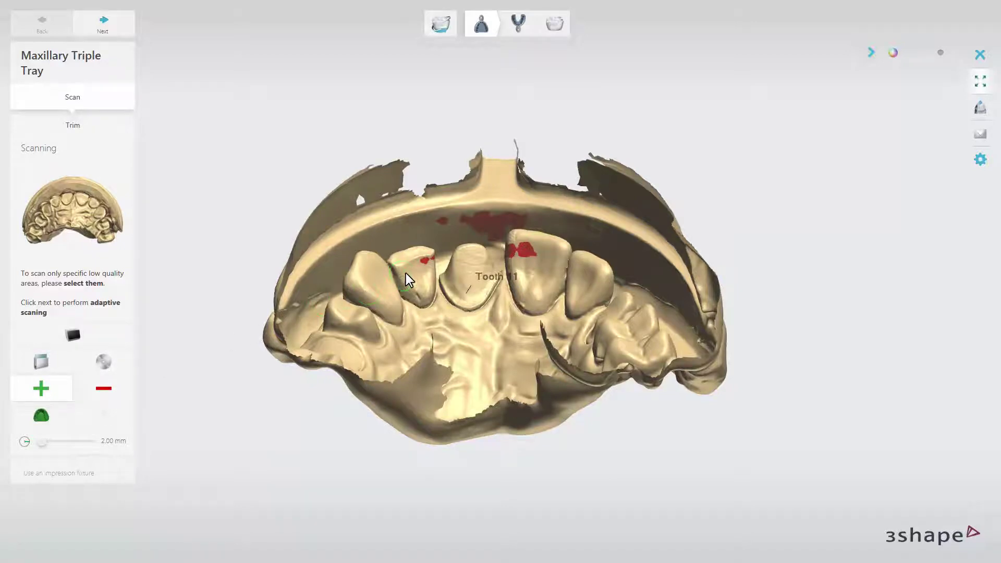
click(422, 267)
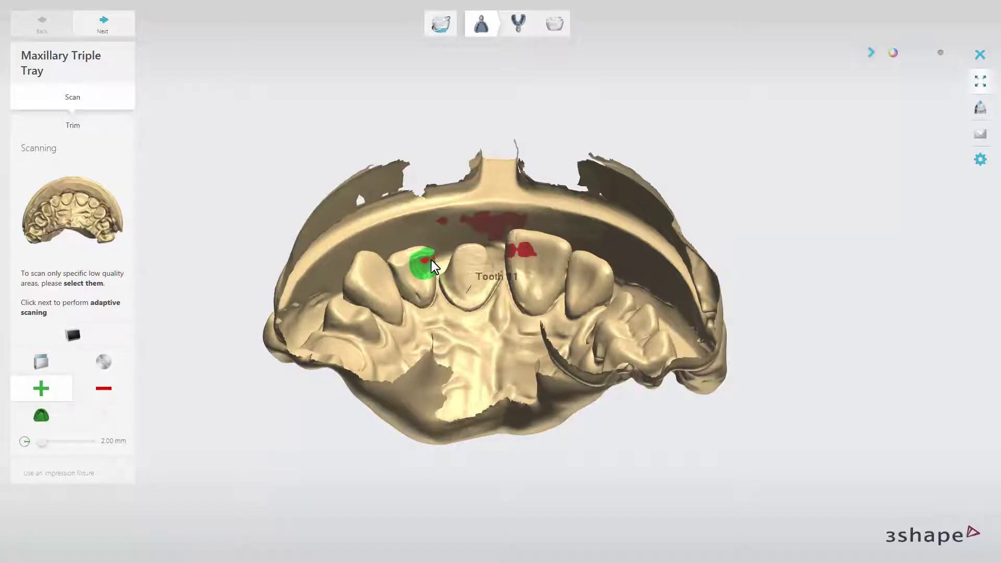
click(515, 255)
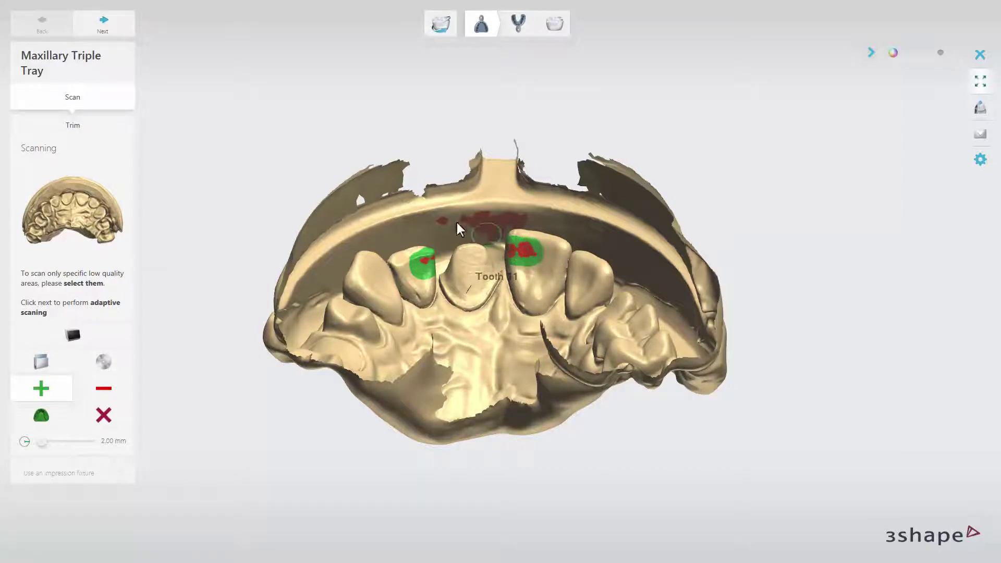
click(96, 36)
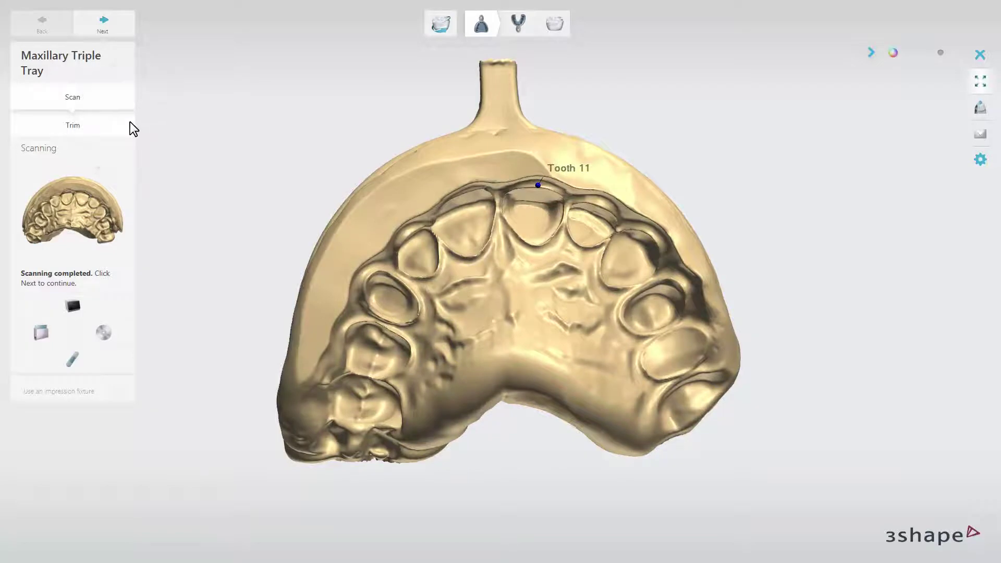
click(131, 125)
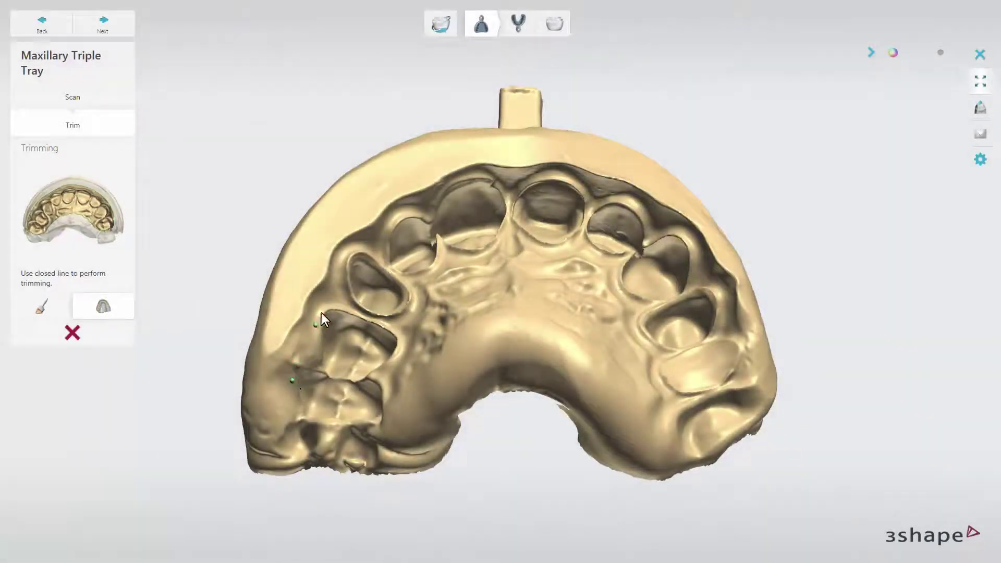
Outline the maxillary teeth with a closed trimming line around the arch
mouse_move(320, 300)
mouse_down()
mouse_move(338, 269)
mouse_move(599, 178)
mouse_move(654, 202)
mouse_move(364, 435)
mouse_up()
click(338, 430)
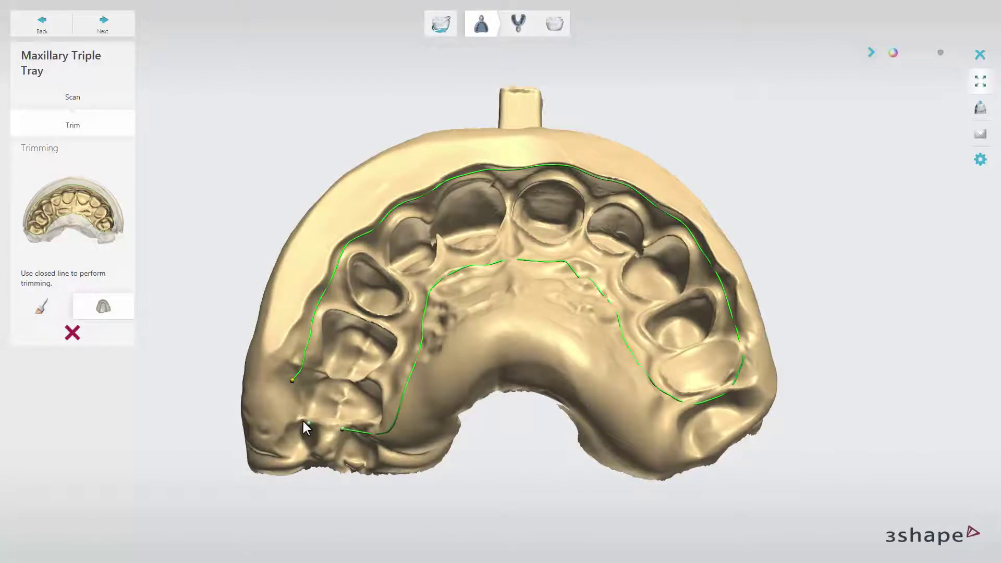
click(296, 413)
click(291, 380)
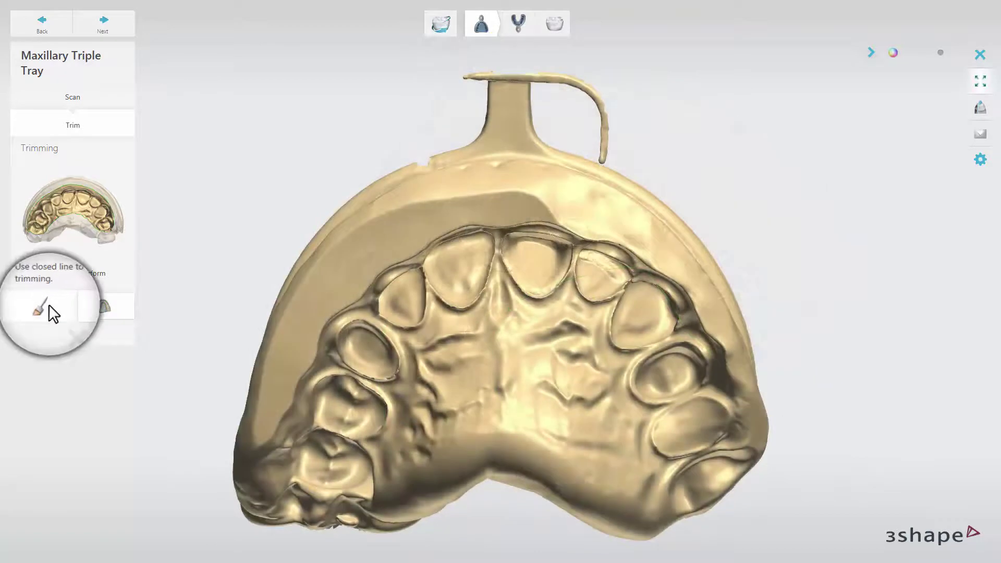
Brush the maxillary teeth as the area of interest and apply the trimming
click(50, 306)
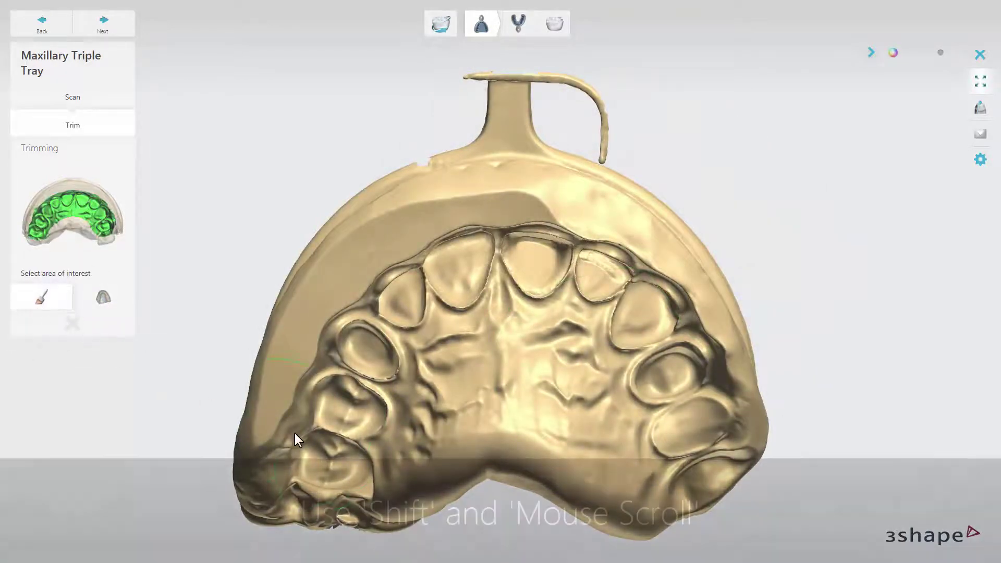
mouse_move(335, 433)
mouse_down()
mouse_move(356, 371)
mouse_move(419, 318)
mouse_move(636, 317)
mouse_move(661, 348)
mouse_up()
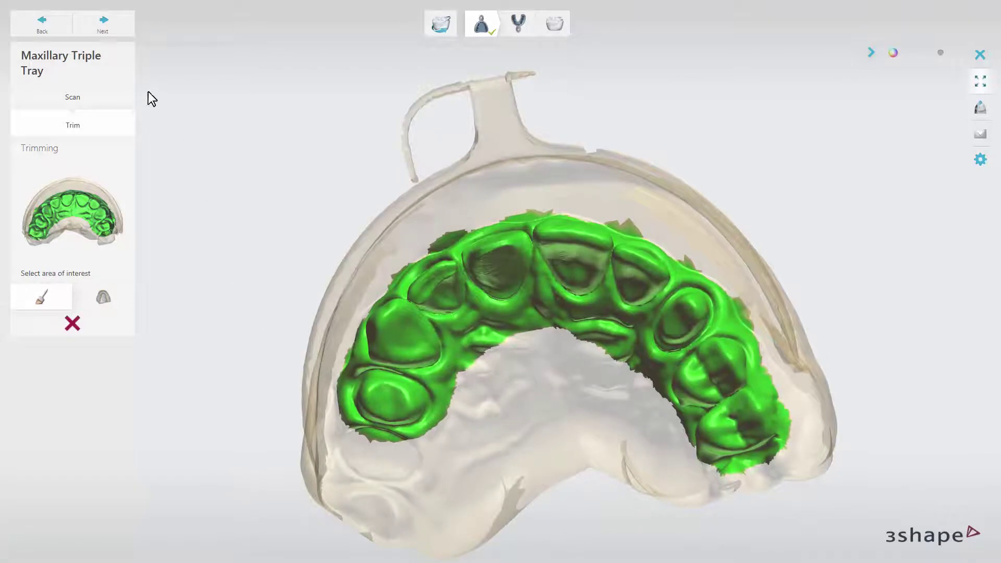
click(116, 29)
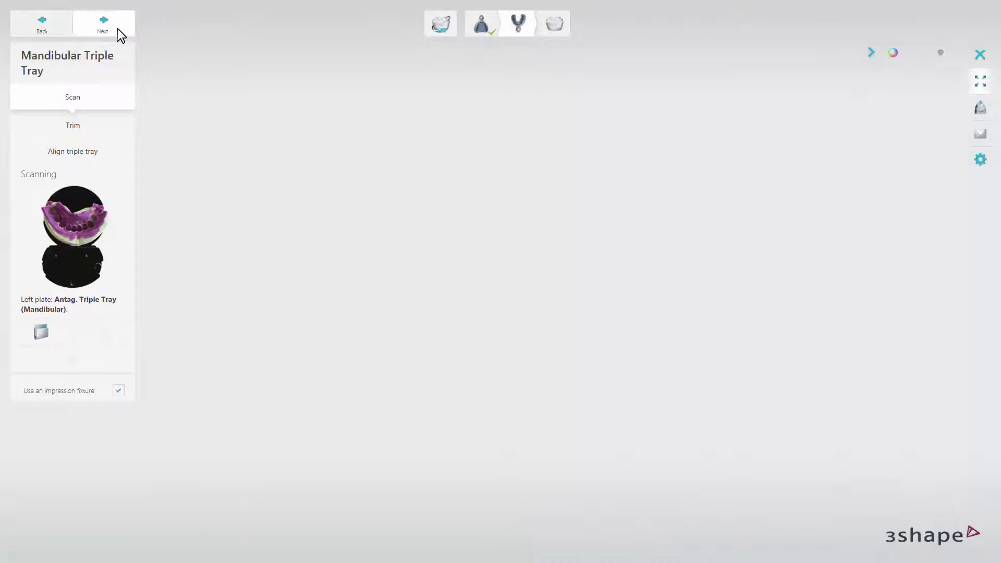
Scan the mandibular triple tray with the impression fixture and accept the scan
click(117, 29)
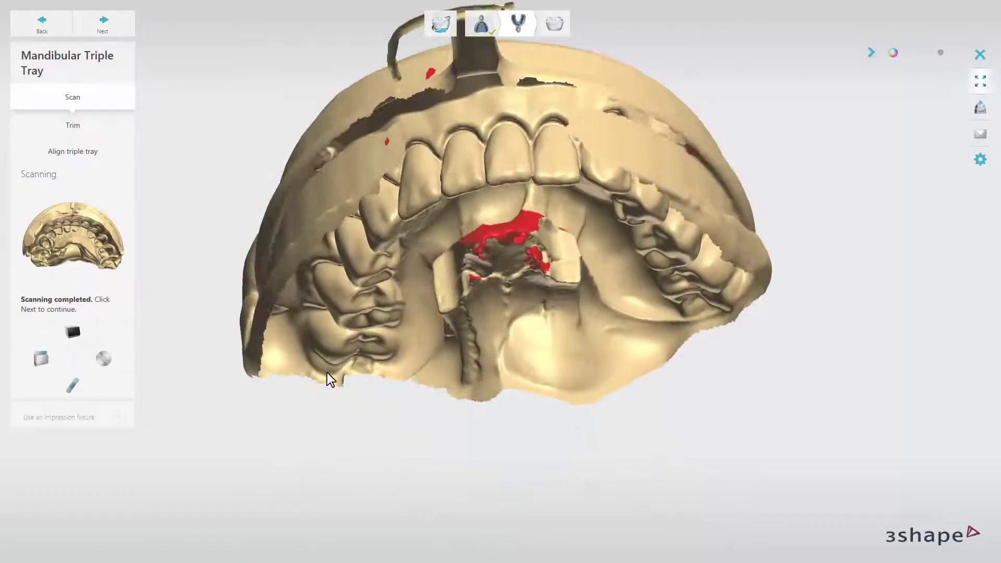
right_drag(328, 374, 179, 179)
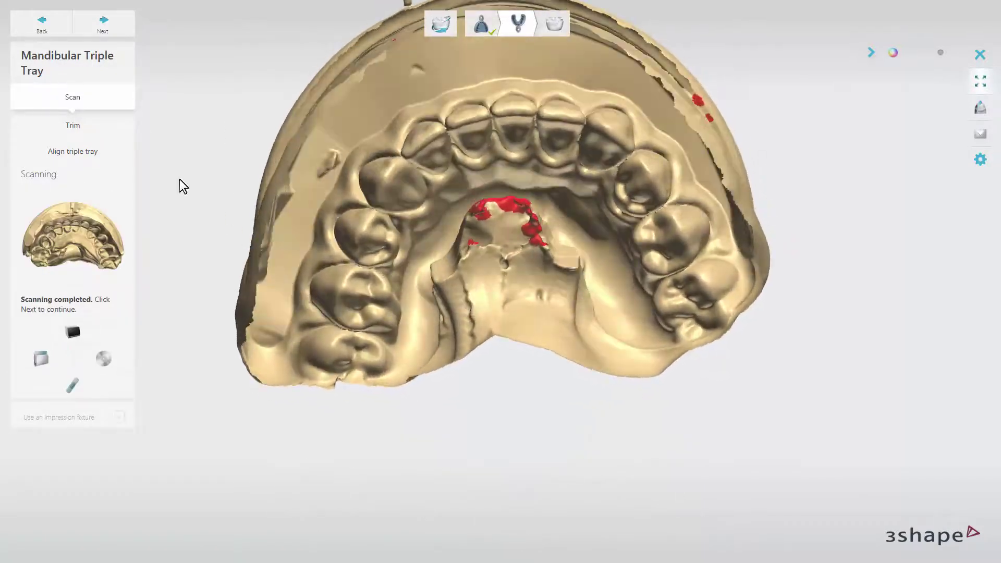
click(113, 34)
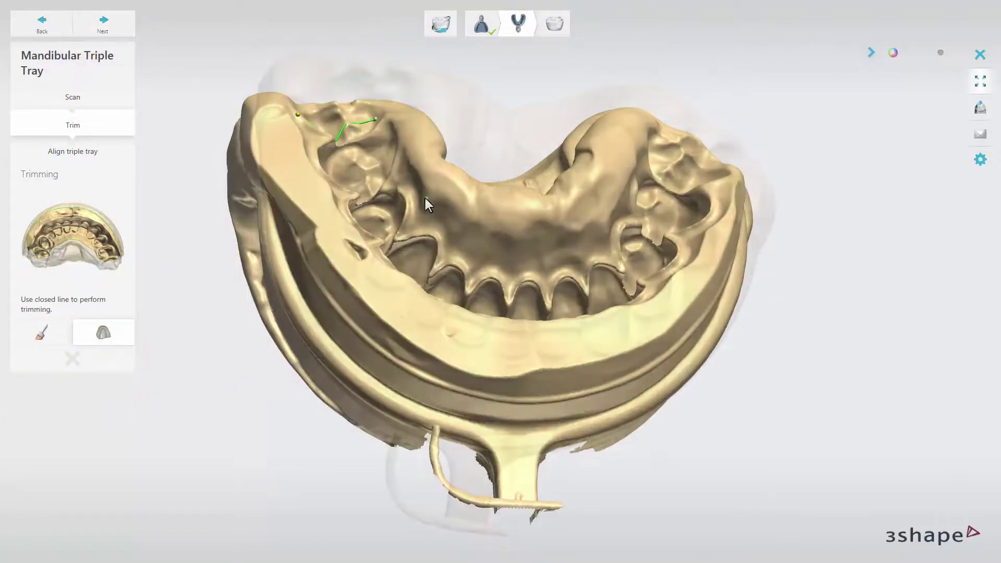
Trim the mandibular scan to the teeth with a closed line around the arch
click(318, 103)
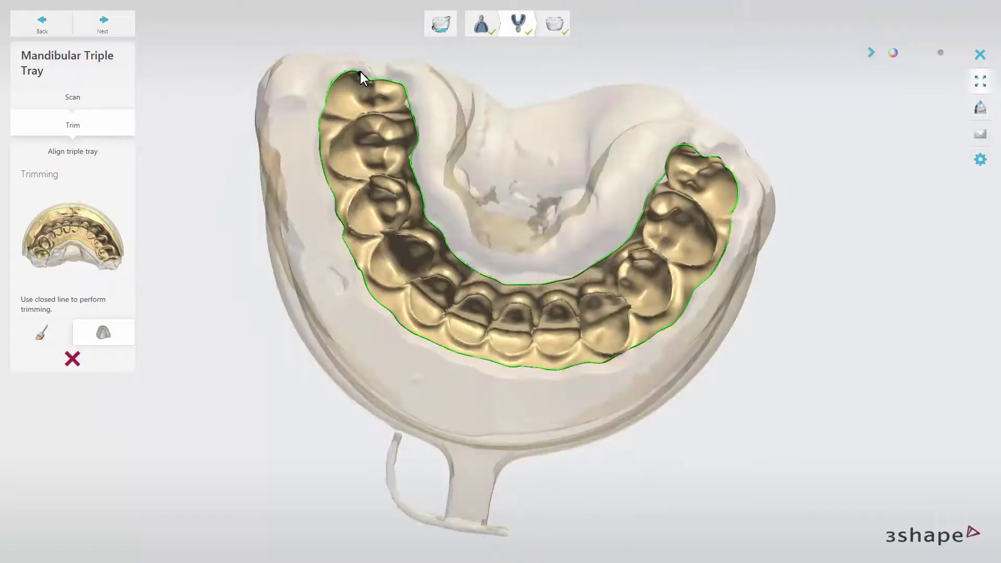
right_drag(373, 70, 508, 456)
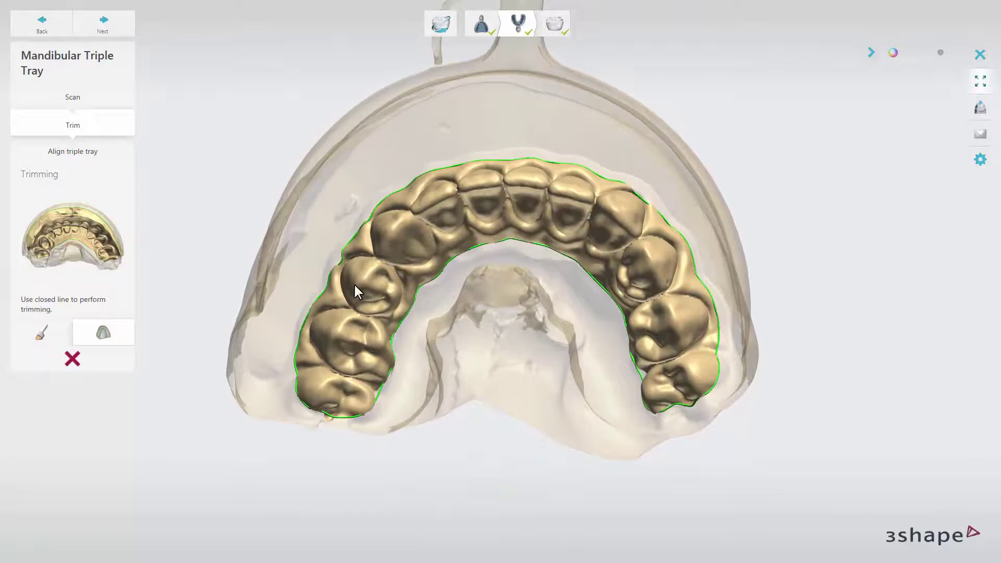
click(128, 30)
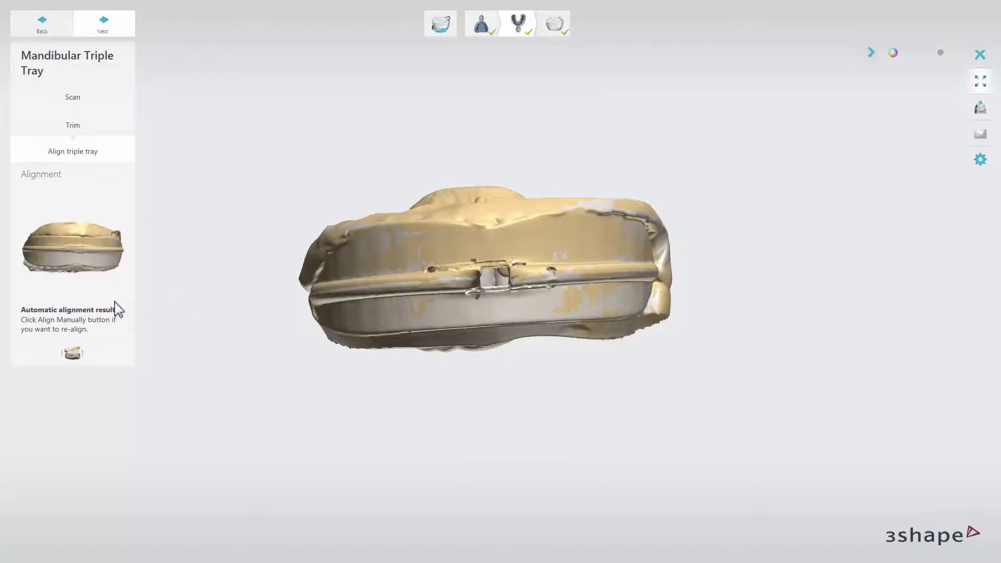
Realign the mandibular and maxillary triple tray scans manually using one corresponding point on each, and accept the alignment
click(80, 350)
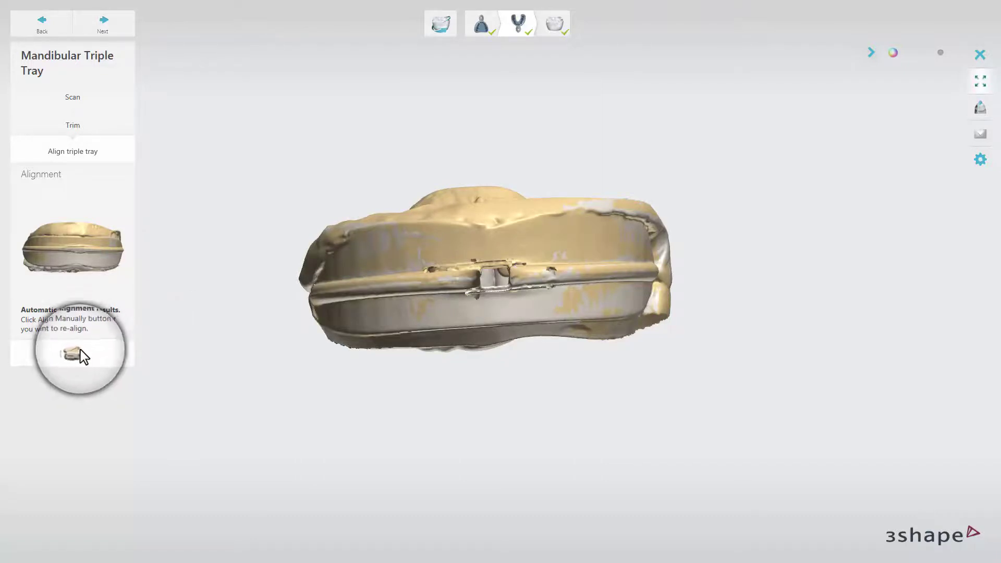
right_drag(374, 432, 380, 432)
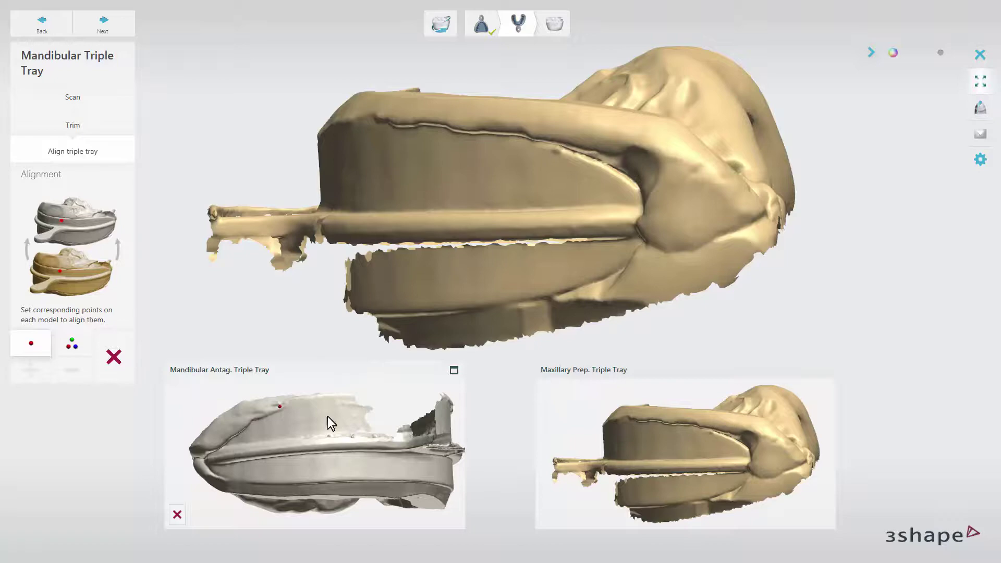
right_drag(581, 456, 693, 452)
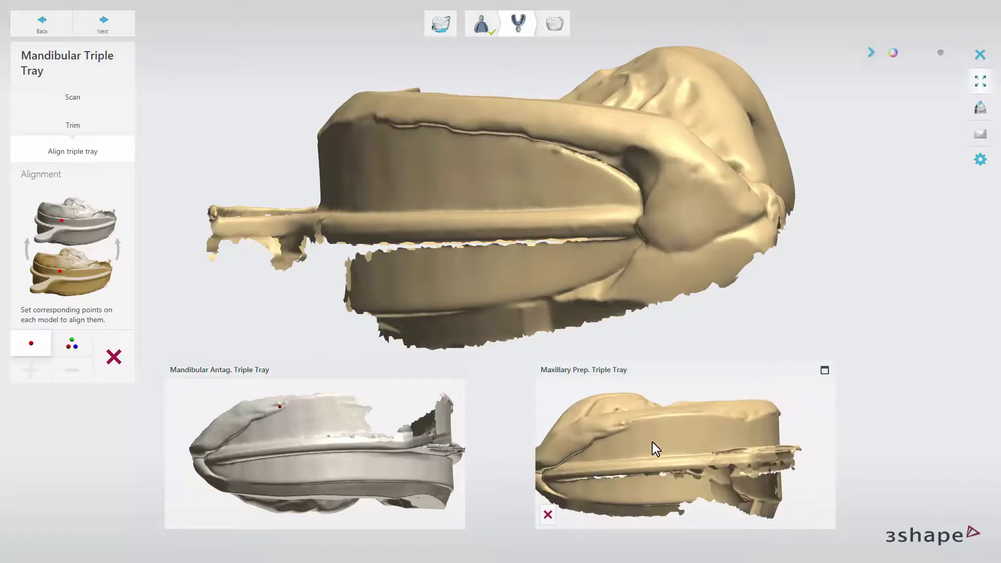
click(623, 426)
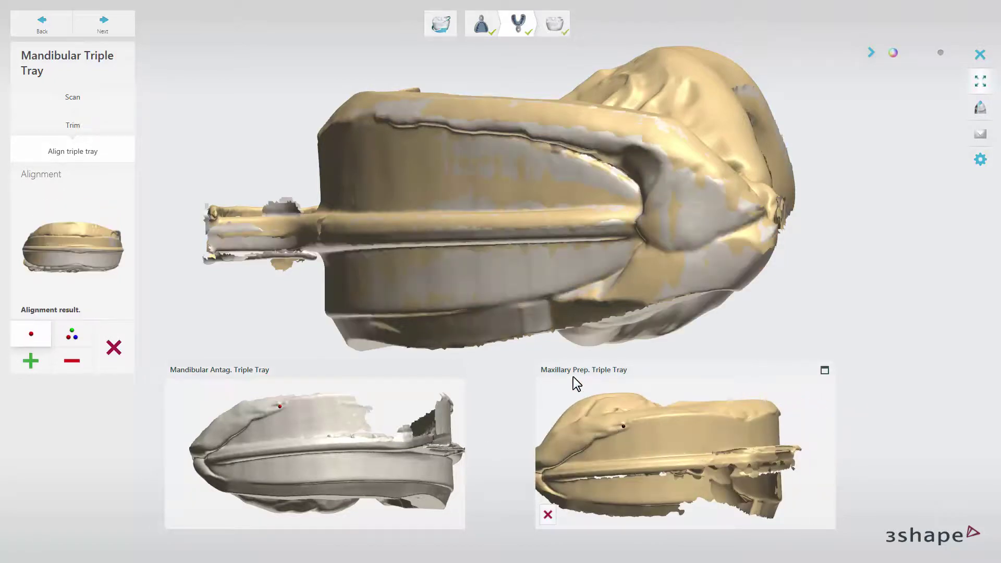
right_drag(493, 287, 741, 262)
click(112, 30)
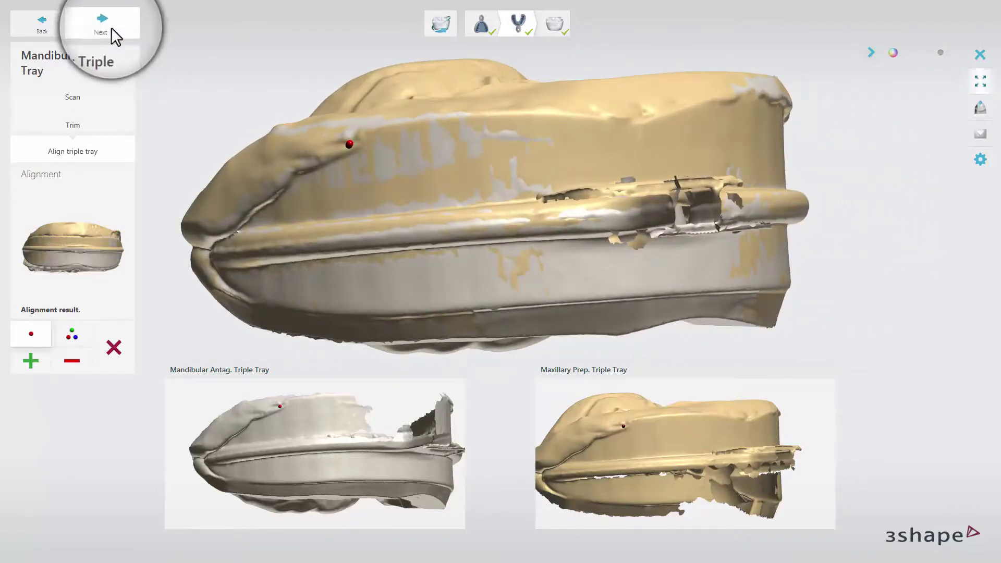